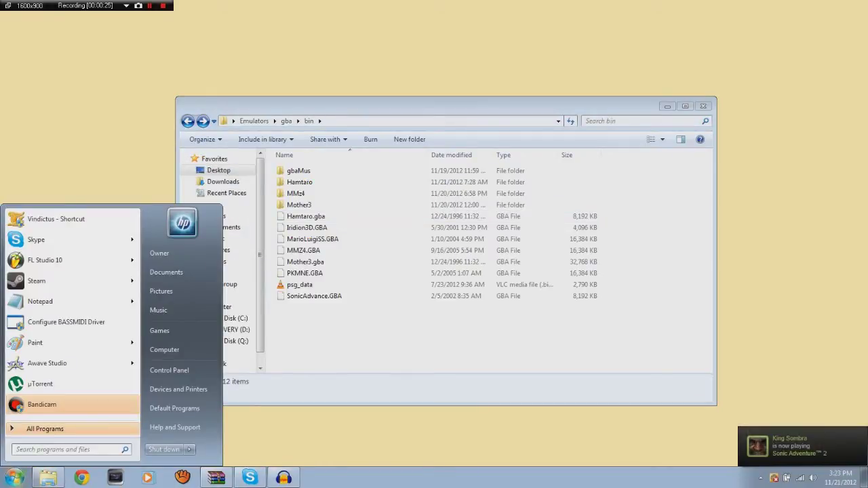
pyautogui.click(447, 318)
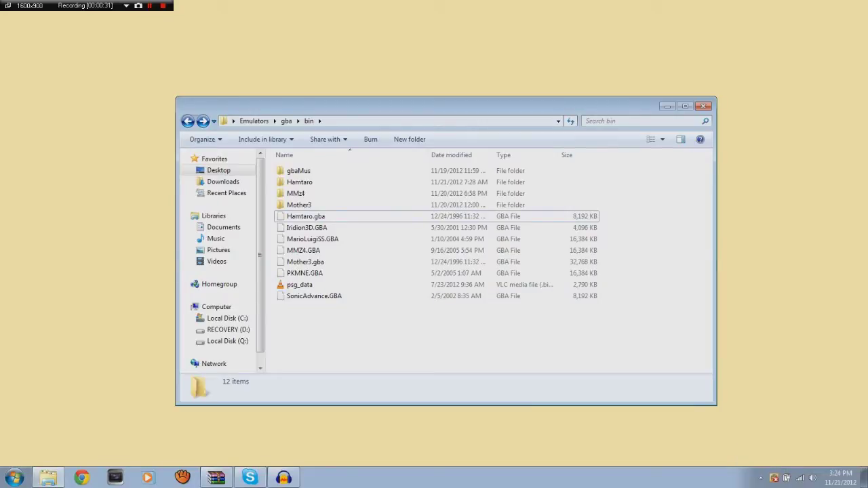
pyautogui.click(14, 477)
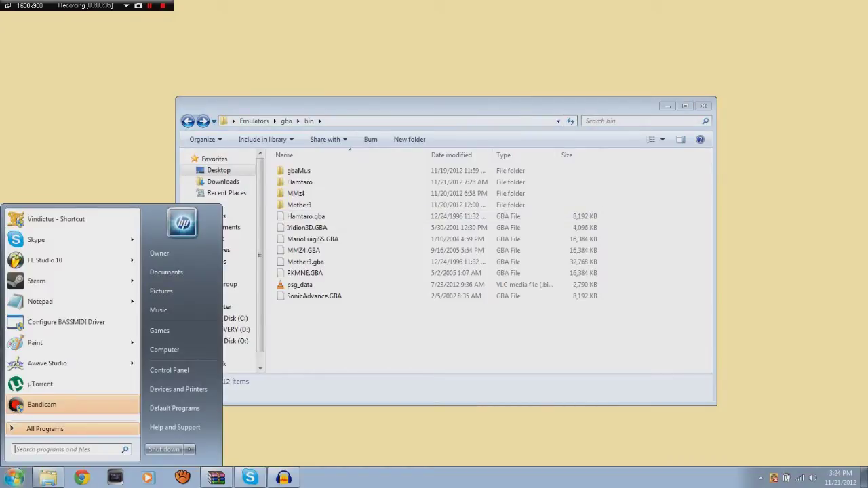
pyautogui.press('Escape')
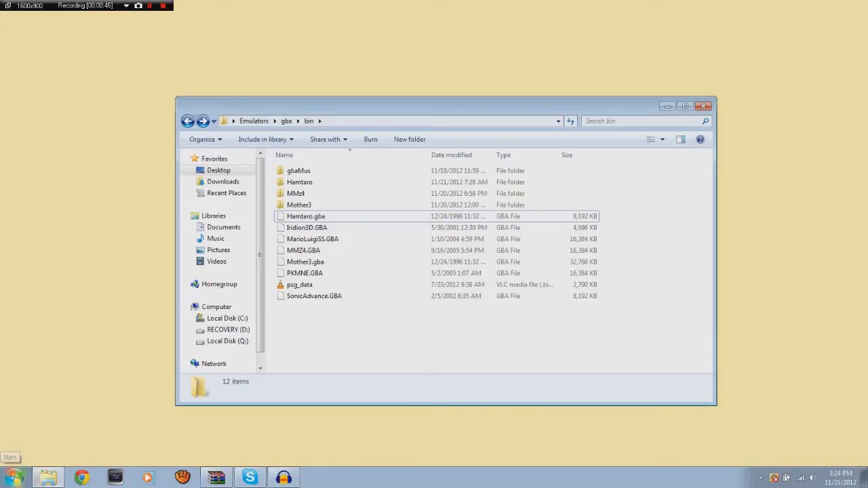
# - Find the cmd program through the system search and put a copy of it in the gba\bin folder
pyautogui.click(14, 478)
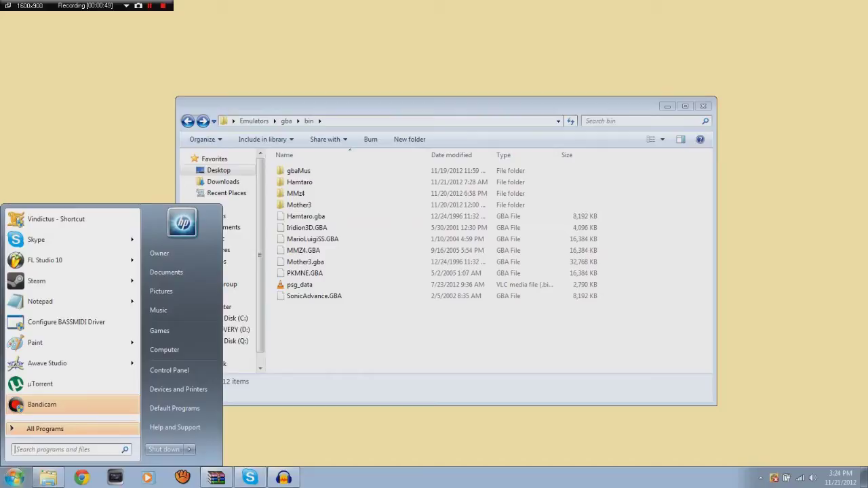
pyautogui.write('cmd')
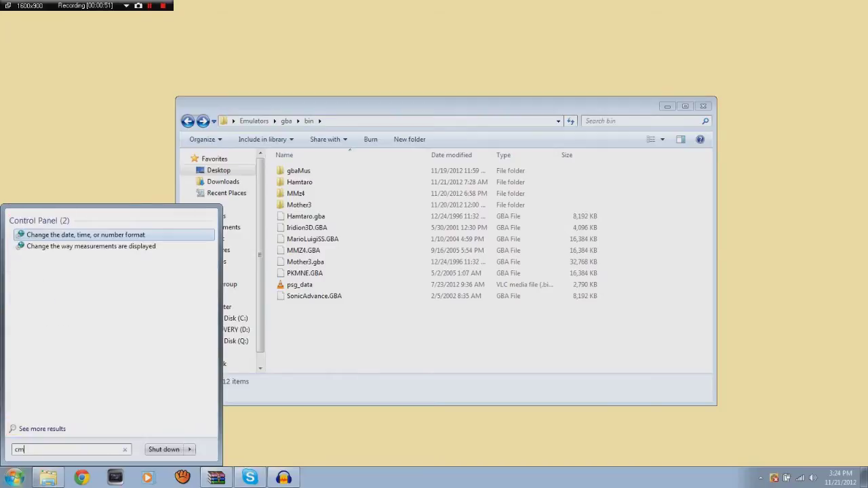
pyautogui.rightClick(33, 235)
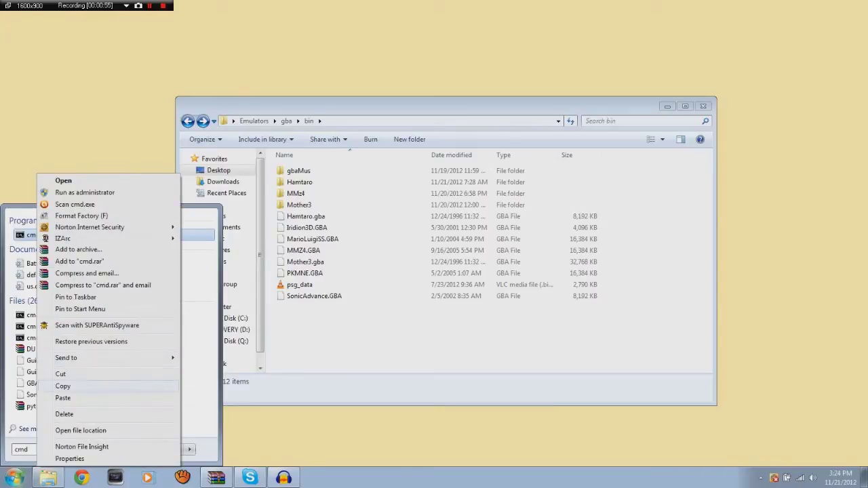
pyautogui.click(63, 386)
pyautogui.click(434, 332)
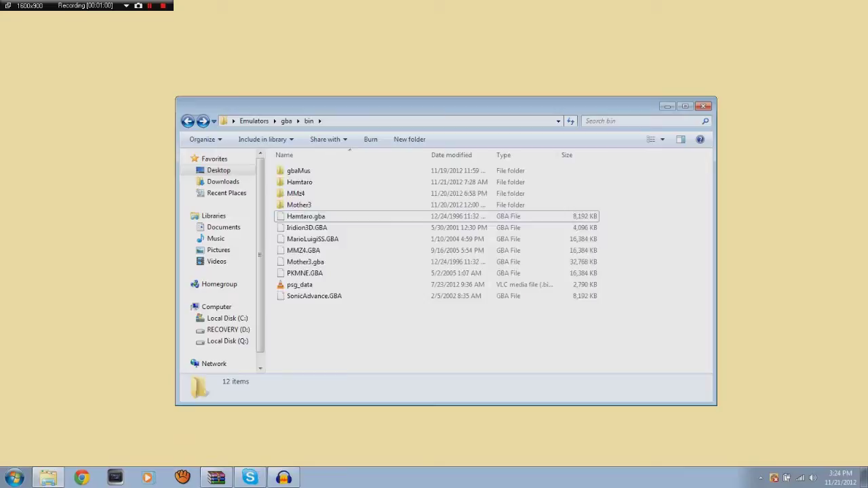
pyautogui.press('BackSpace')
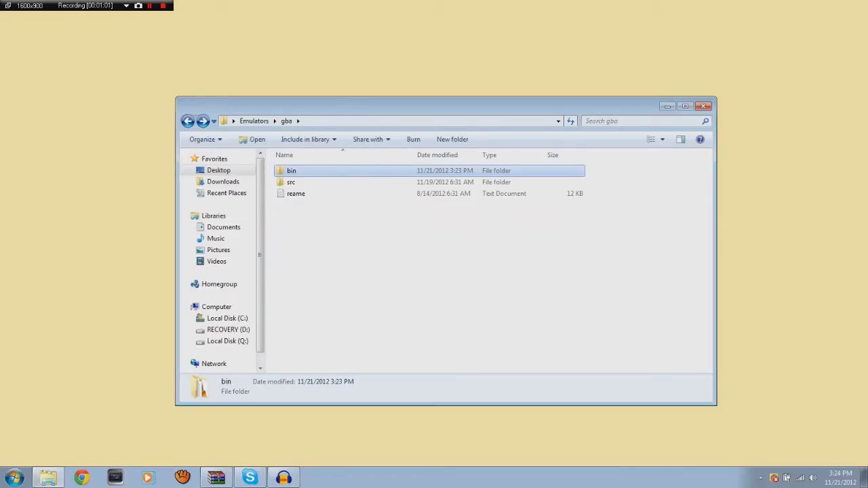
pyautogui.press('Return')
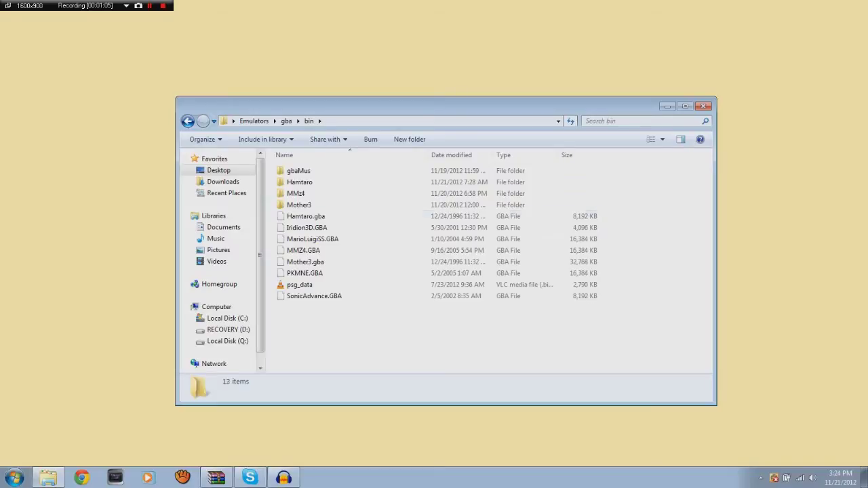
pyautogui.hotkey('ctrl', 'v')
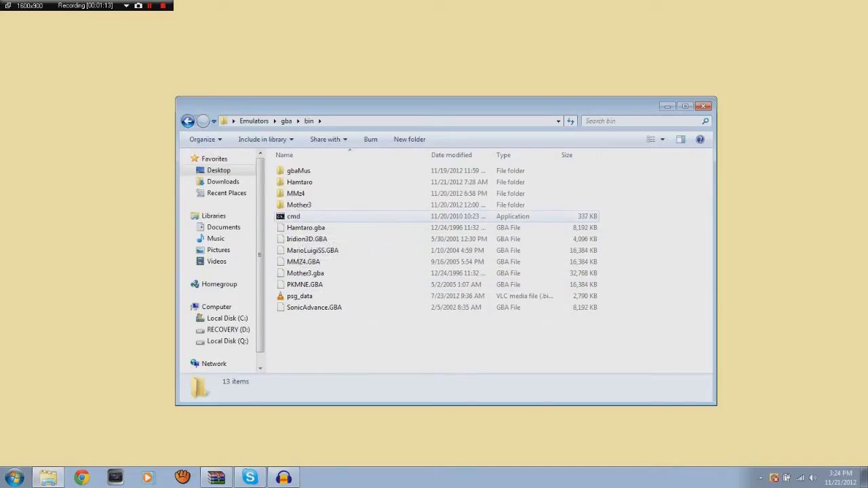
# - Launch the copied cmd and run java gbaMus.GBAMusRiper on SonicAdvance.GBA
pyautogui.doubleClick(293, 216)
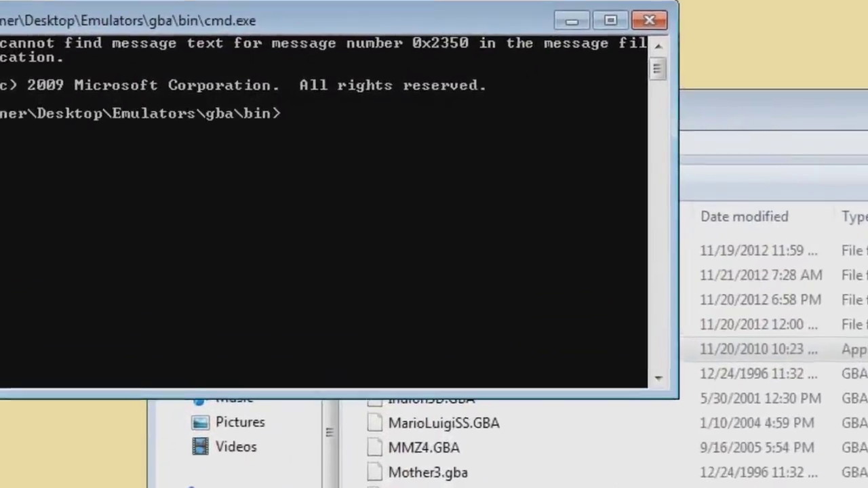
pyautogui.write('java gbaMus.GBAMusRiper')
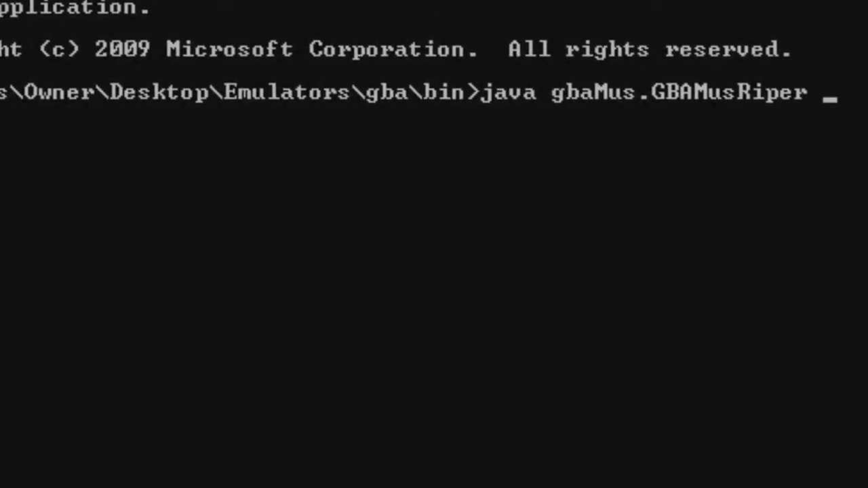
pyautogui.write('S')
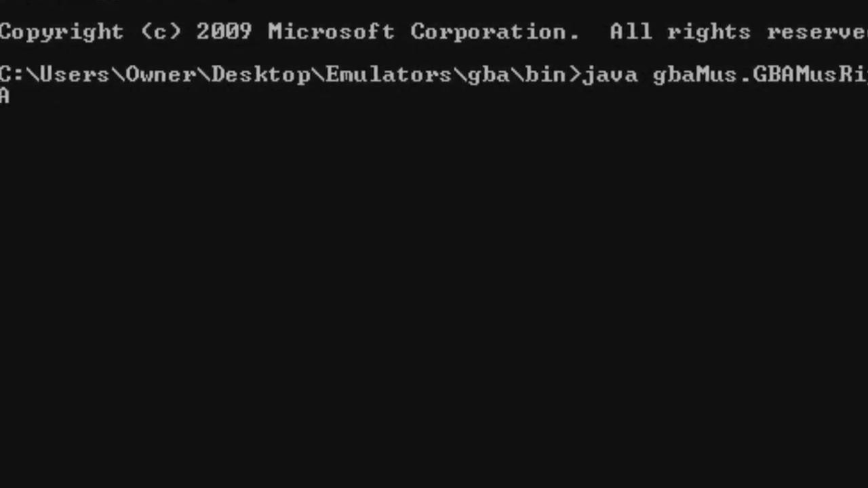
pyautogui.press('Return')
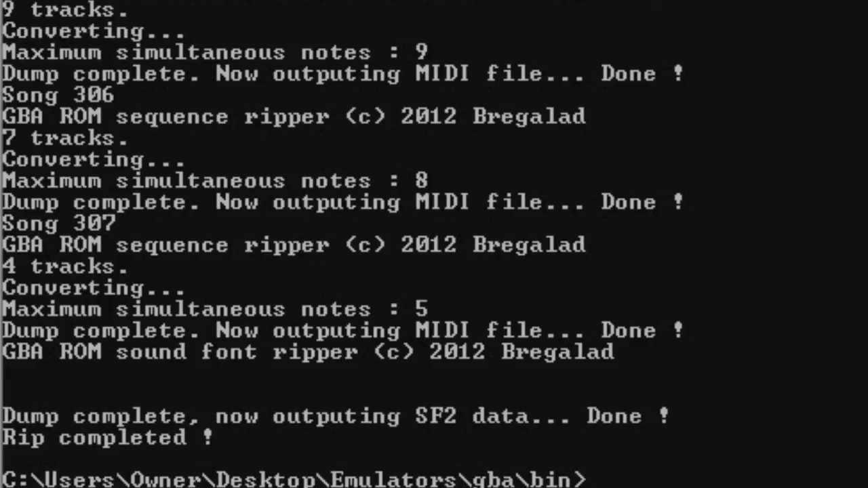
# - Review the ripper's song conversion output and close the command prompt
pyautogui.scroll(17, 433, 244)
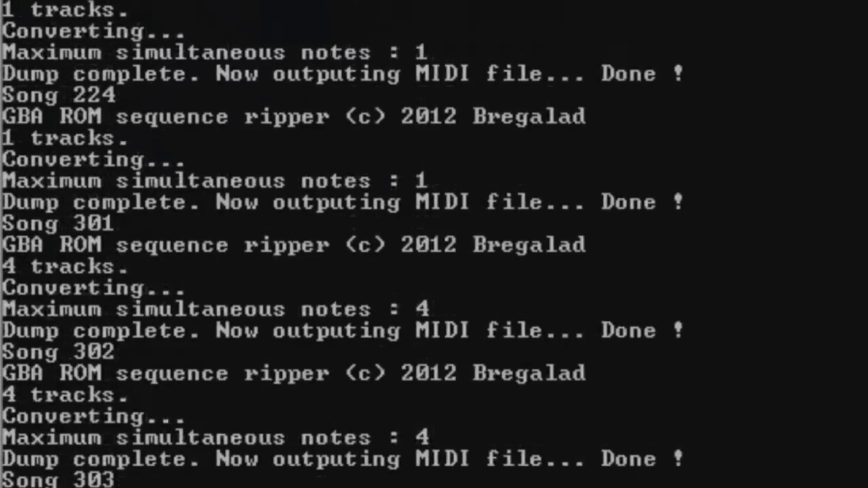
pyautogui.scroll(2, 434, 244)
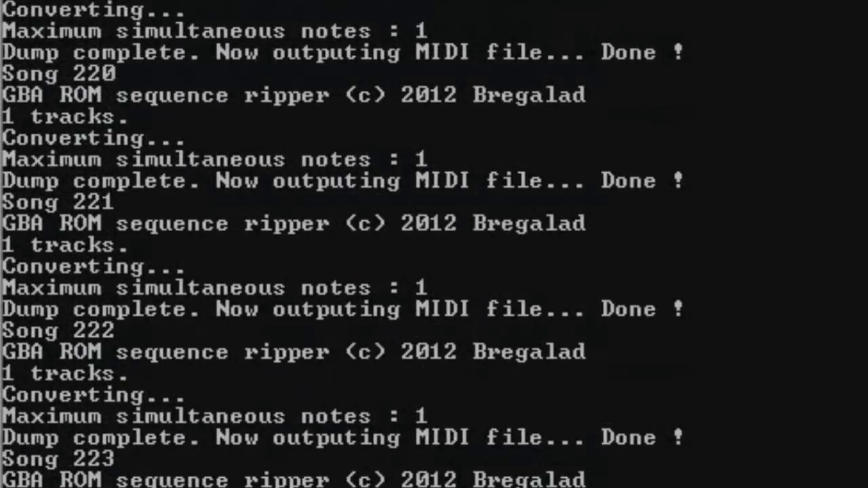
pyautogui.scroll(-19, 434, 244)
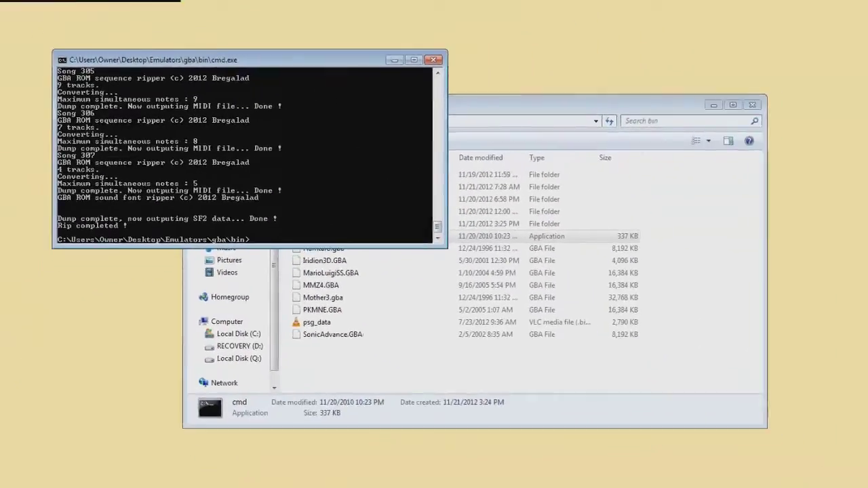
pyautogui.click(433, 60)
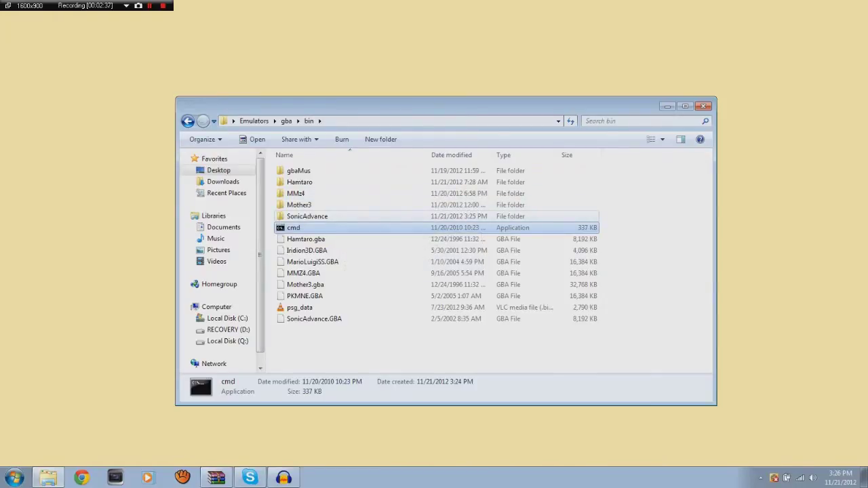
# - Open the SonicAdvance folder in bin and look through the ripped MIDI songs down to the SoundFont file
pyautogui.doubleClick(307, 217)
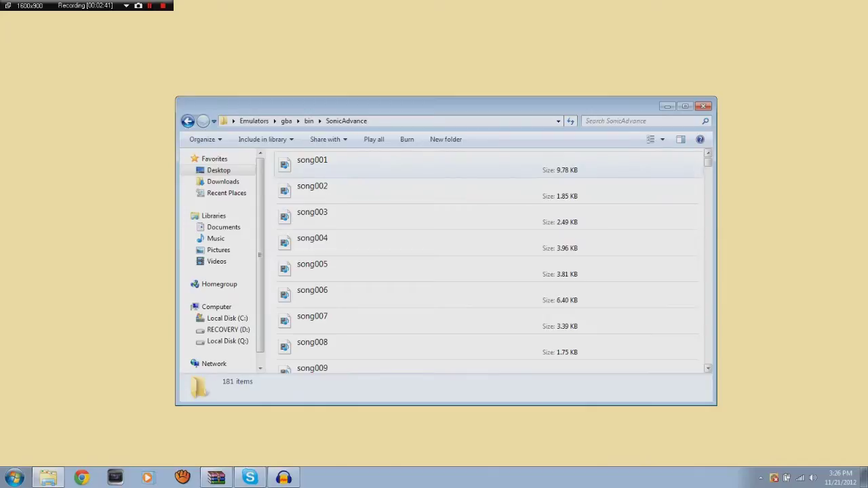
pyautogui.click(312, 164)
pyautogui.click(312, 191)
pyautogui.press('Down')
pyautogui.press('Down')
pyautogui.press('Down')
pyautogui.press('Down')
pyautogui.press('Down')
pyautogui.press('Down')
pyautogui.press('Down')
pyautogui.press('Down')
pyautogui.press('Down')
pyautogui.press('Down')
pyautogui.press('Down')
pyautogui.press('Down')
pyautogui.press('Down')
pyautogui.press('Down')
pyautogui.press('Down')
pyautogui.press('Down')
pyautogui.press('Down')
pyautogui.press('Down')
pyautogui.press('Down')
pyautogui.press('Down')
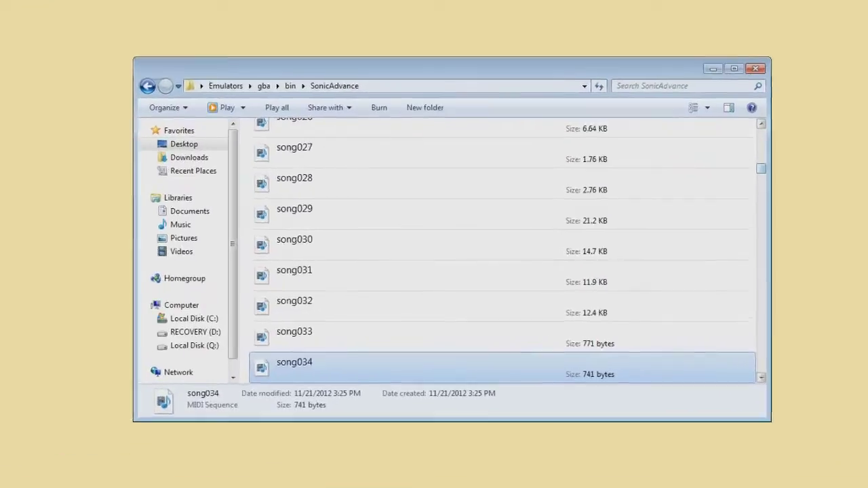
pyautogui.scroll(-20, 488, 261)
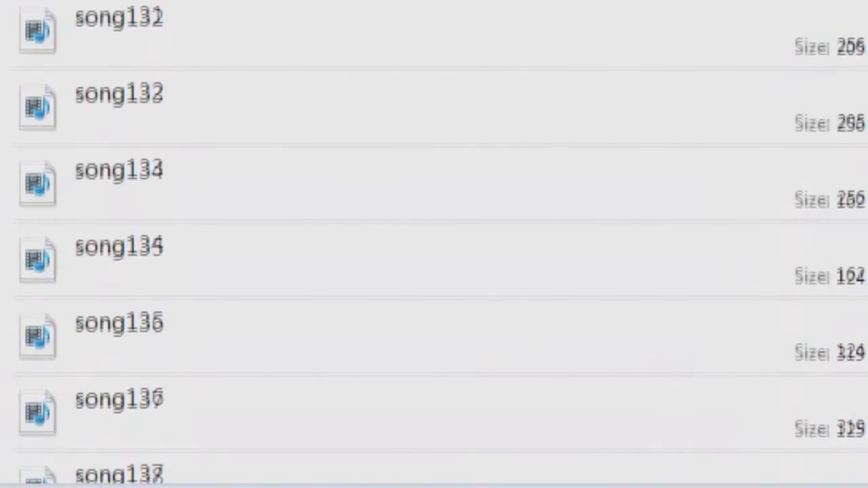
pyautogui.scroll(-3, 434, 244)
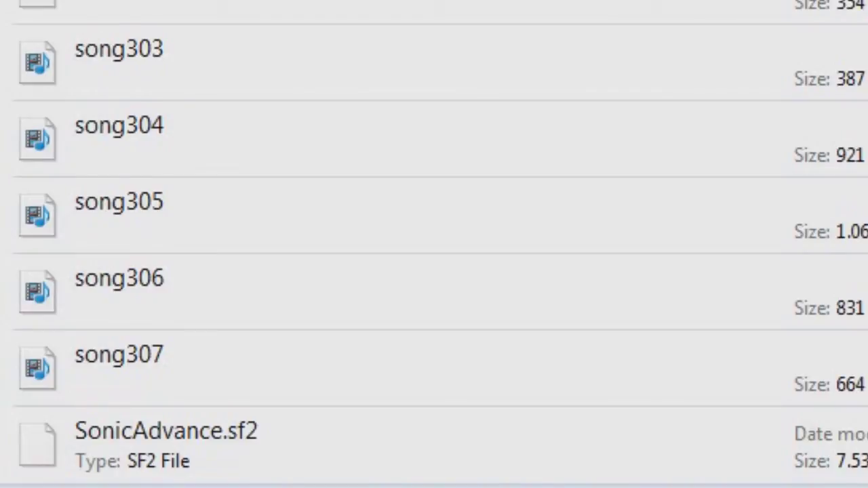
# - Launch Awave Studio and load SonicAdvance.sf2 from the SonicAdvance folder into it
pyautogui.press('super')
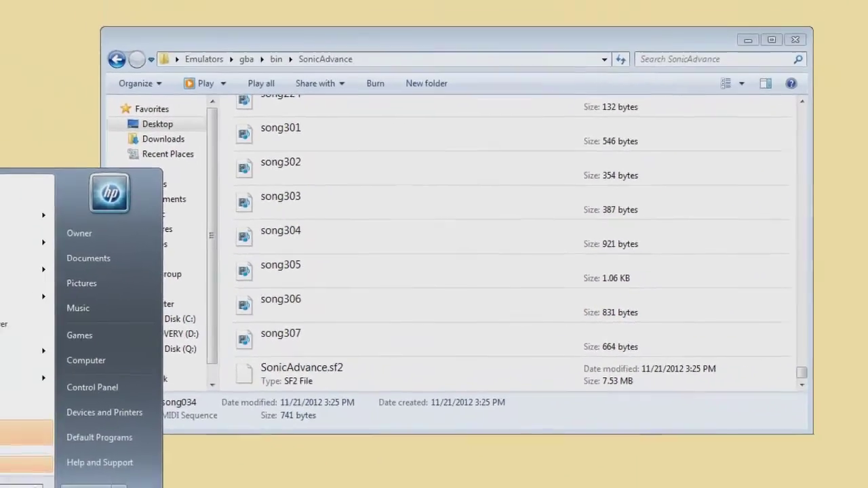
pyautogui.write('awav')
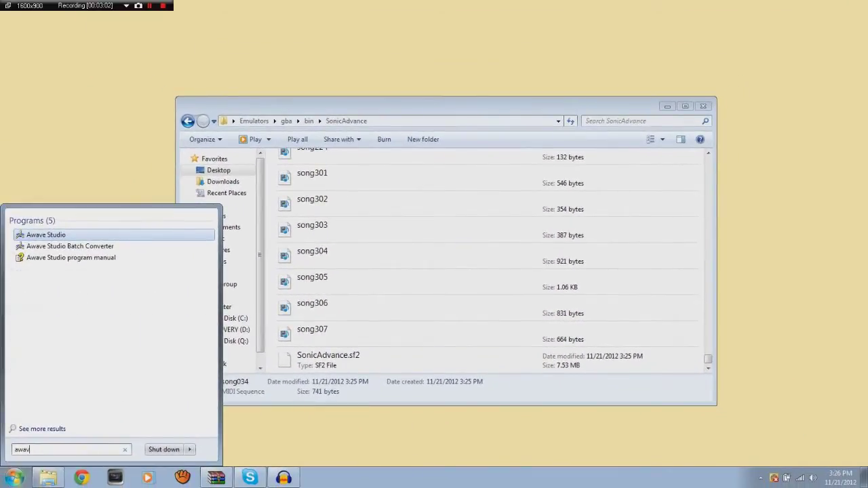
pyautogui.write('e')
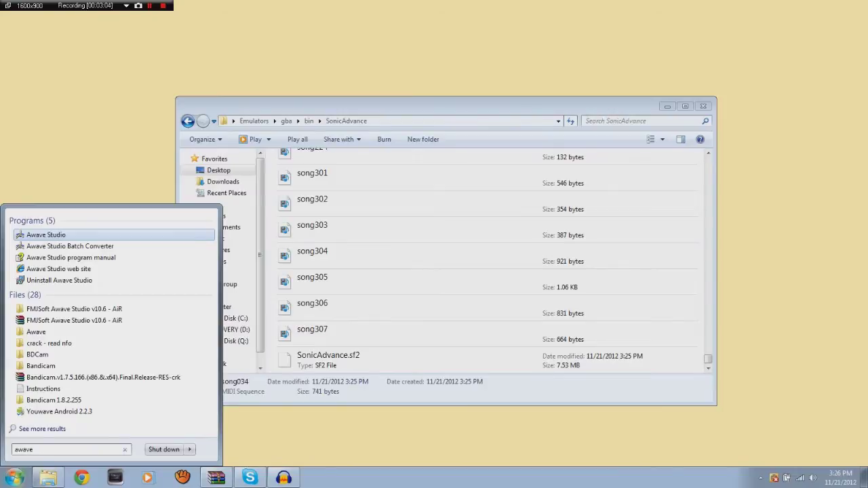
pyautogui.press('Return')
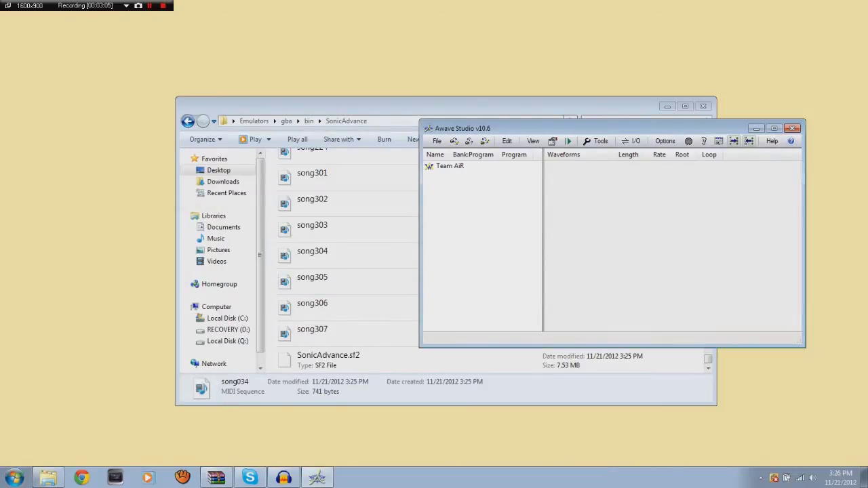
pyautogui.click(445, 106)
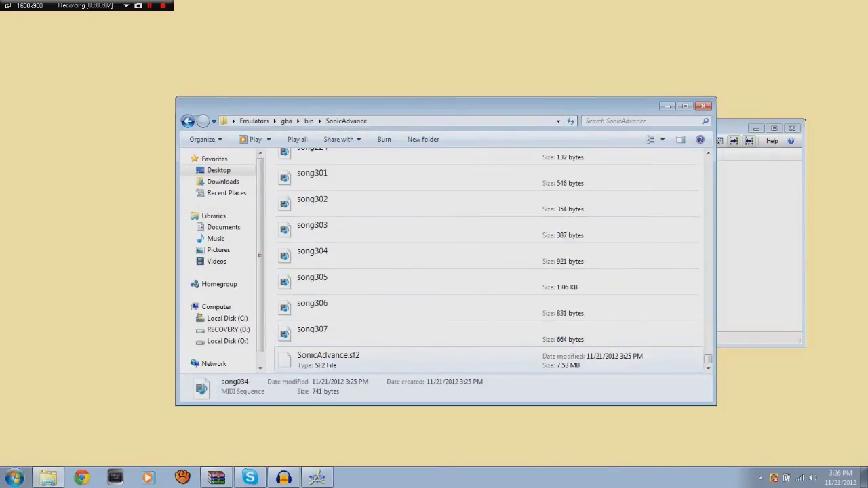
pyautogui.click(352, 360)
pyautogui.moveTo(353, 360); pyautogui.dragTo(752, 244)
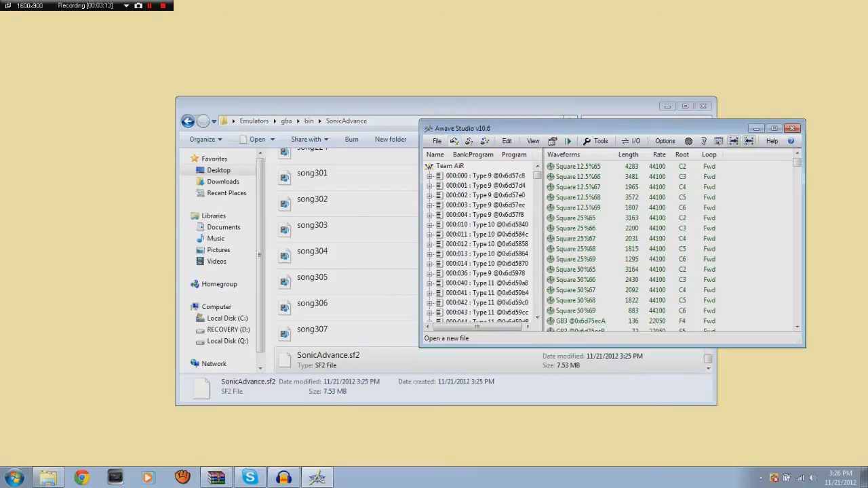
# - Begin saving the collection under a new file in the SonicAdvance folder, naming it SonicAdvance without the .sf2 extension
pyautogui.click(437, 140)
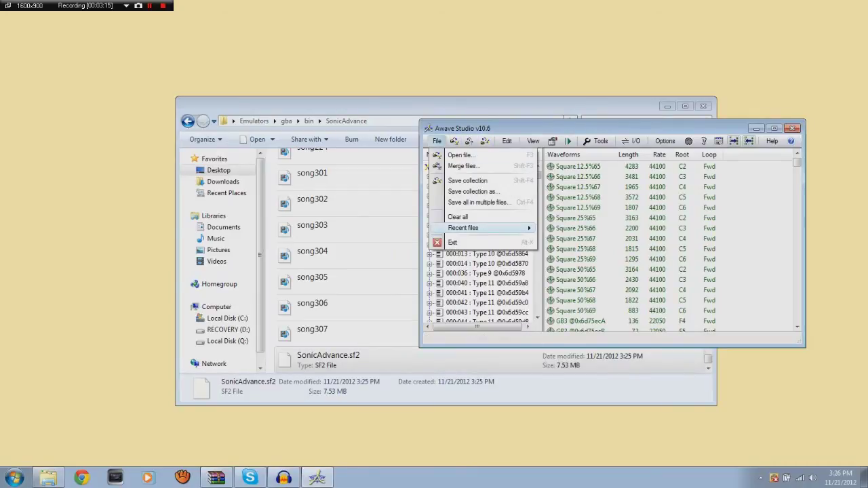
pyautogui.moveTo(474, 228)
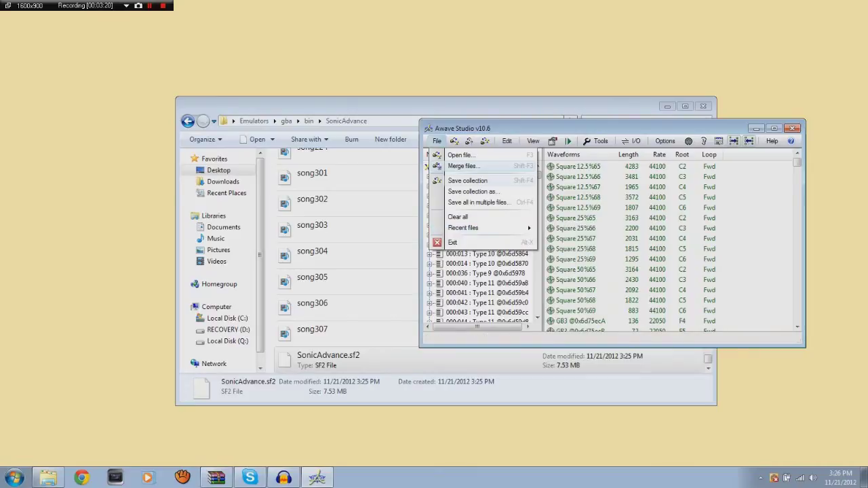
pyautogui.click(472, 191)
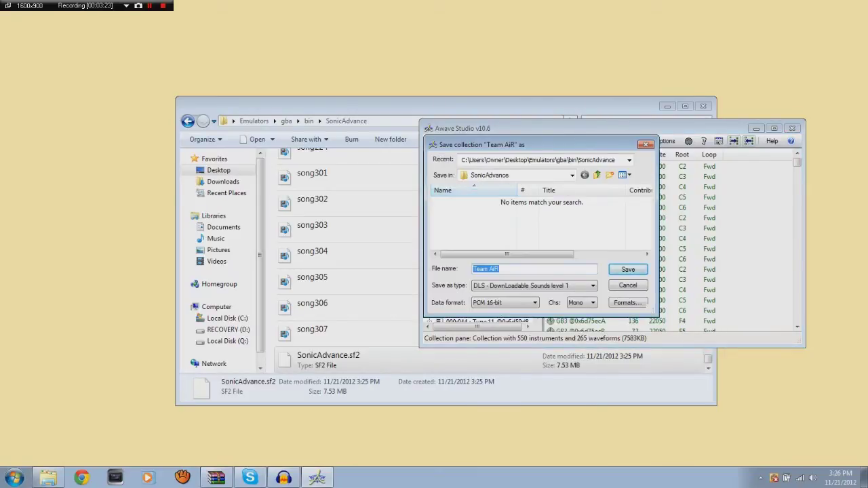
pyautogui.write('sonica')
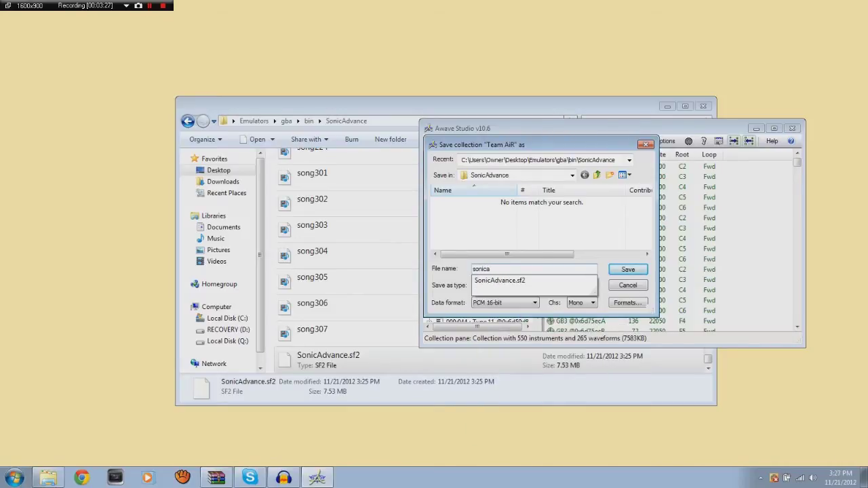
pyautogui.press('Down')
pyautogui.press('Return')
pyautogui.press('End')
pyautogui.press('BackSpace')
pyautogui.press('BackSpace')
pyautogui.press('BackSpace')
pyautogui.press('BackSpace')
pyautogui.press('Down')
pyautogui.press('Escape')
# - Choose DLS - DownLoadable Sounds level 1 as the file type for the saved collection
pyautogui.click(533, 286)
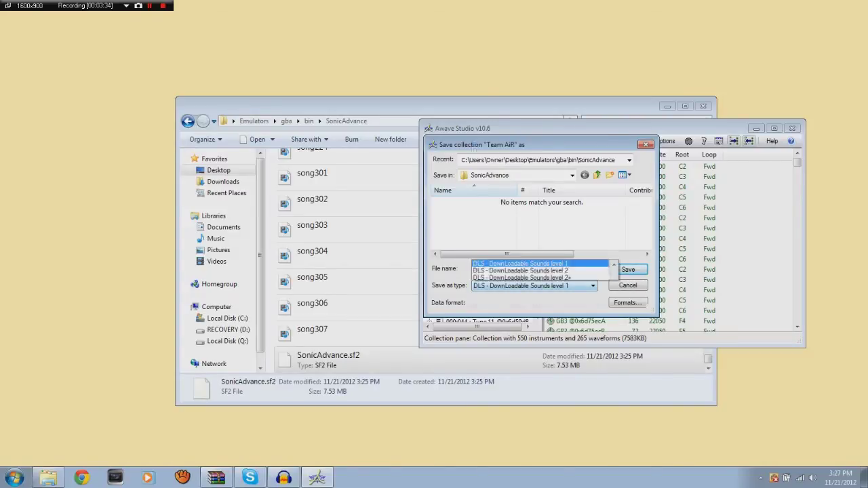
pyautogui.press('Up')
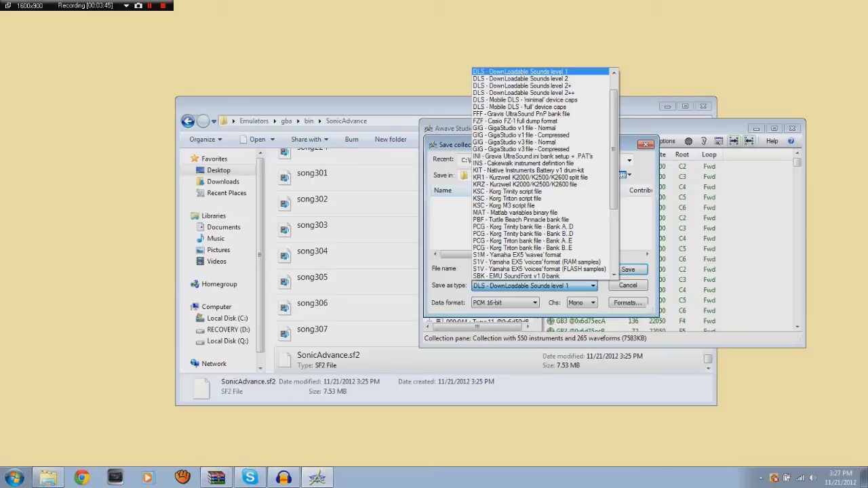
pyautogui.click(499, 72)
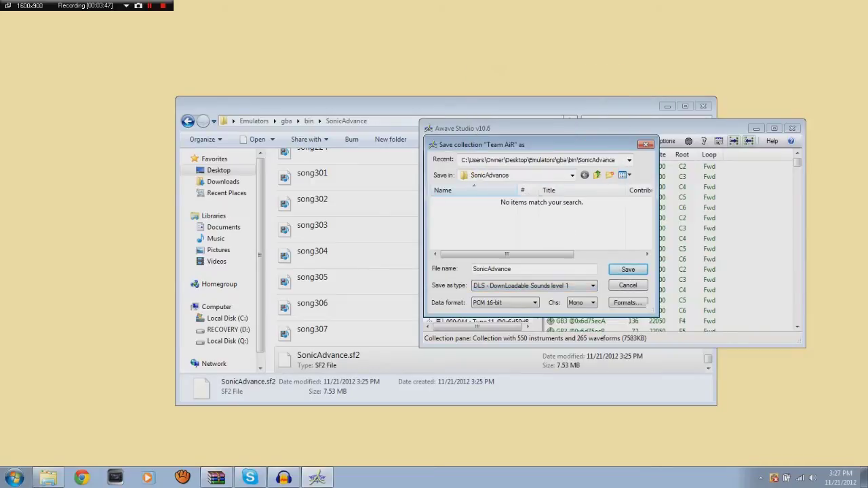
# - Save the collection as SonicAdvance.dls with all instrument regions written, and close Awave Studio
pyautogui.press('Return')
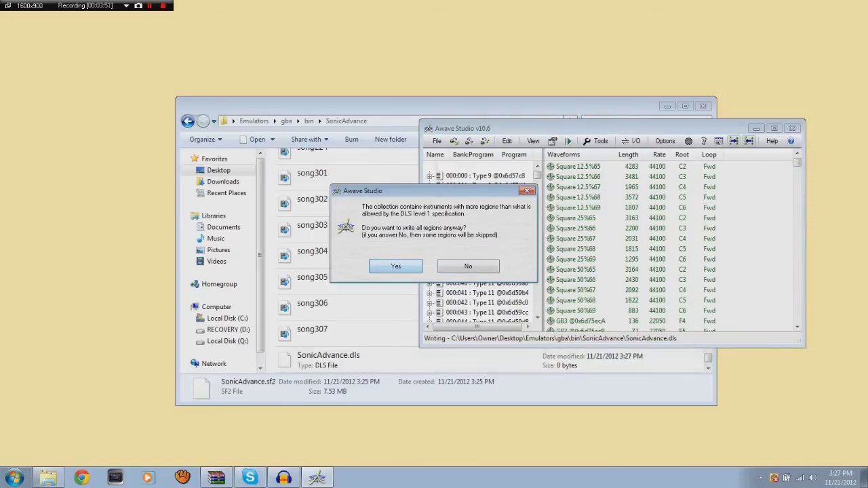
pyautogui.press('Return')
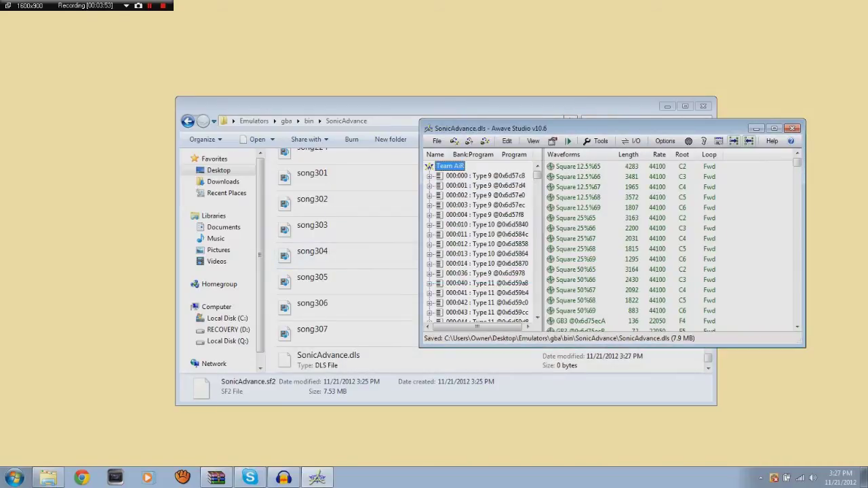
pyautogui.click(791, 129)
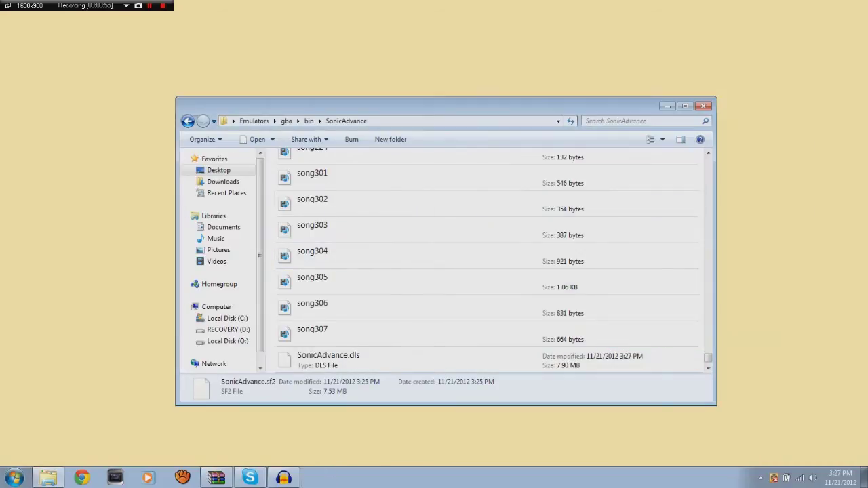
# - Launch FL Studio 10 and import song015 from the SonicAdvance folder as a new project with all tracks and Fruity LSD added
pyautogui.click(14, 478)
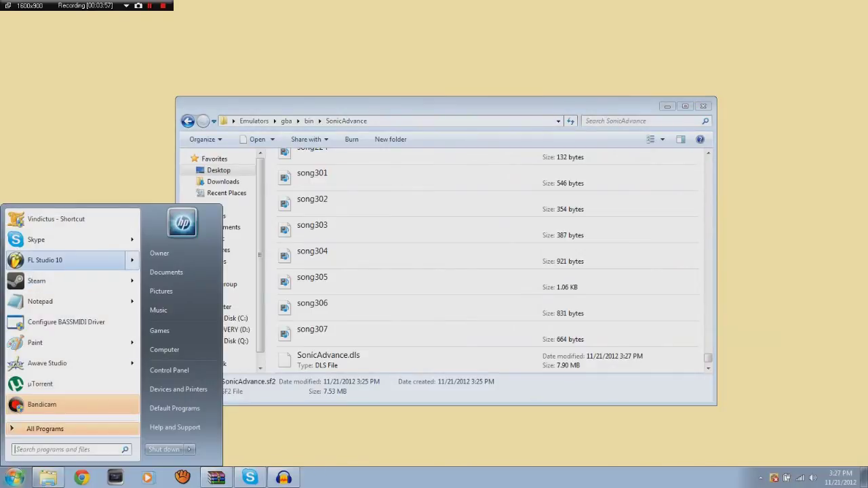
pyautogui.click(44, 260)
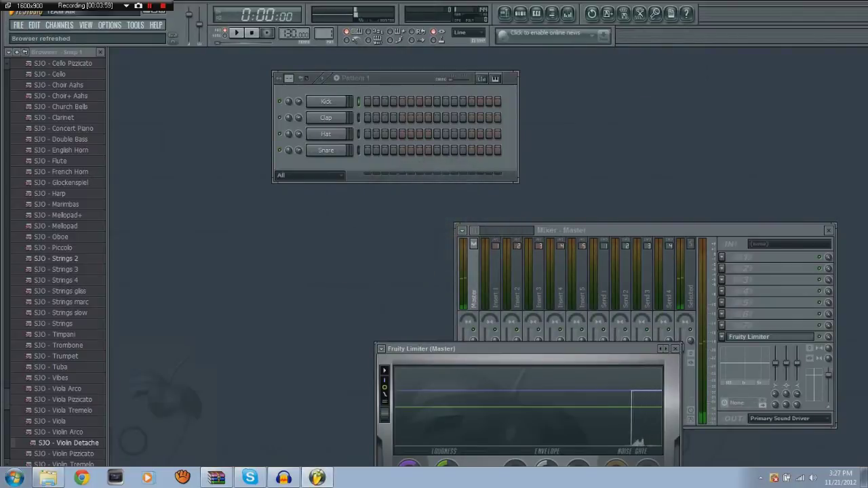
pyautogui.click(48, 478)
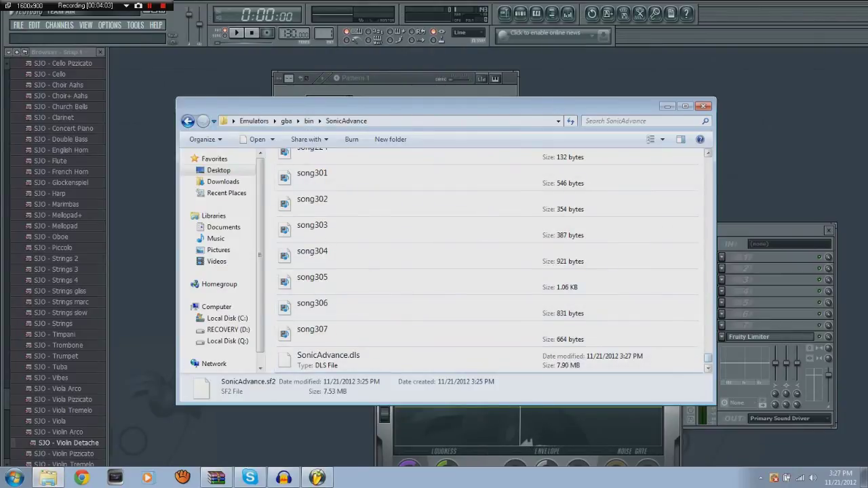
pyautogui.moveTo(707, 357); pyautogui.dragTo(707, 175)
pyautogui.click(312, 214)
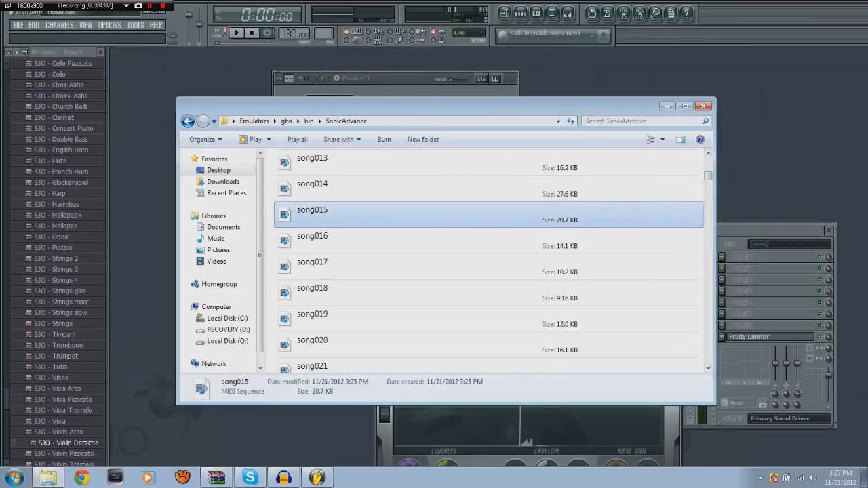
pyautogui.moveTo(311, 214); pyautogui.dragTo(163, 173)
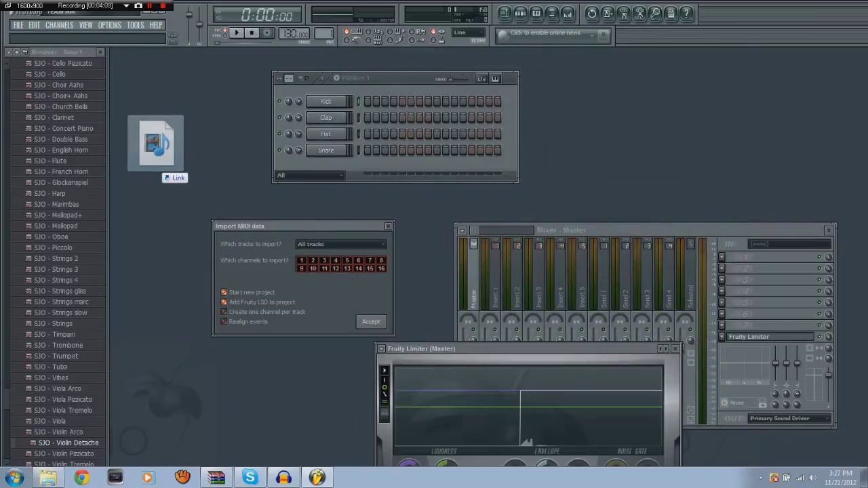
pyautogui.press('Return')
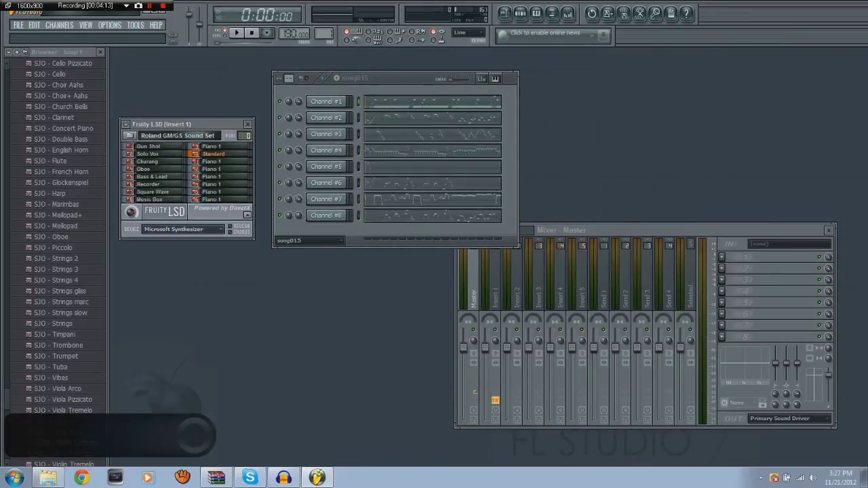
# - Load SonicAdvance.dls into Fruity LSD and play song015, leaving only Channel #4 unmuted
pyautogui.click(129, 135)
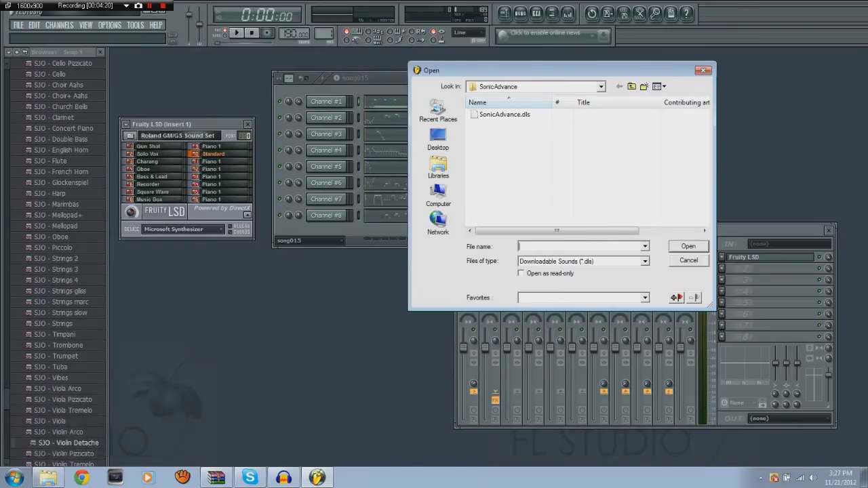
pyautogui.doubleClick(505, 113)
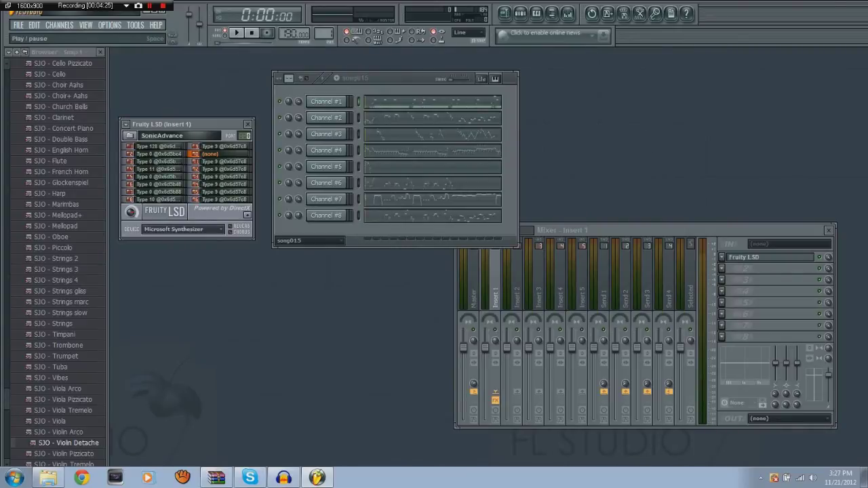
pyautogui.click(236, 33)
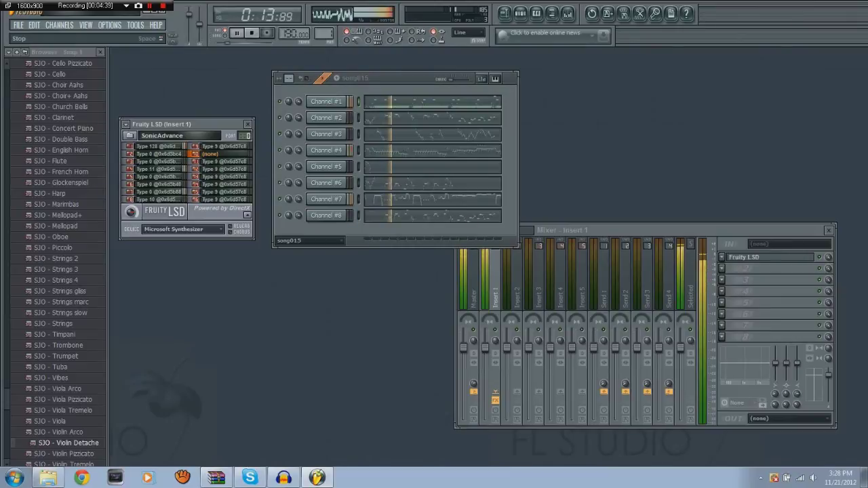
pyautogui.click(279, 101)
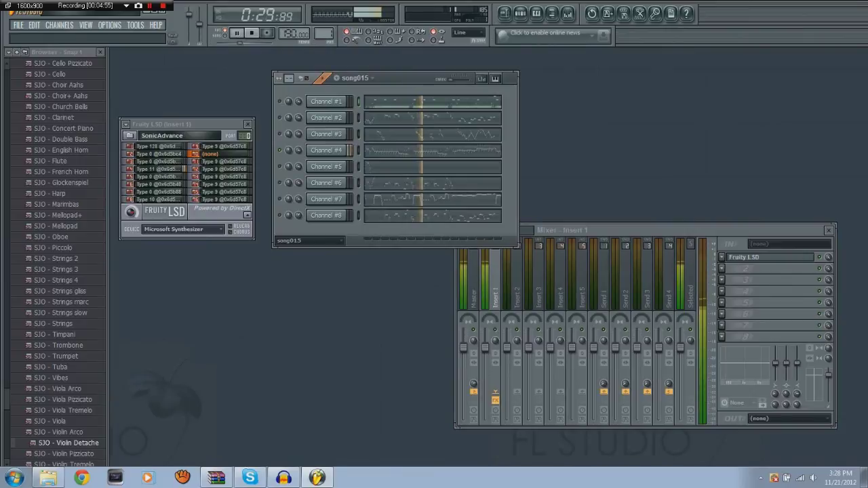
# - Examine the project's export formats, including MP3 file, and stop the song's playback
pyautogui.click(19, 26)
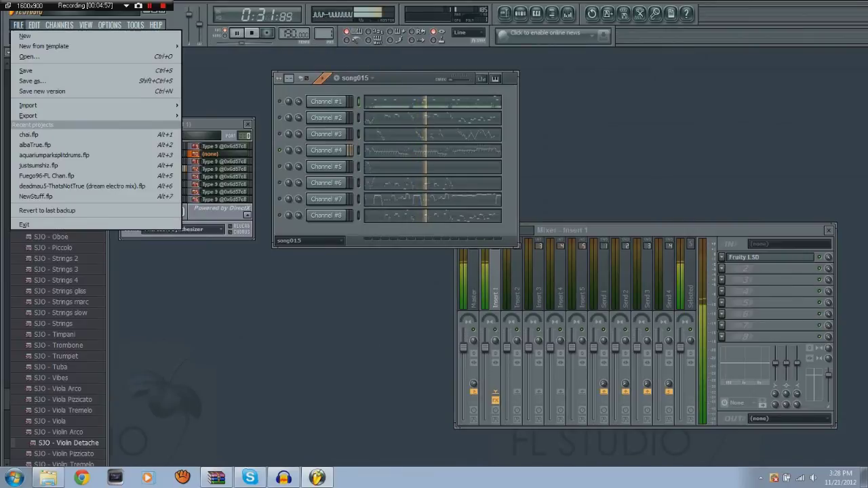
pyautogui.moveTo(31, 116)
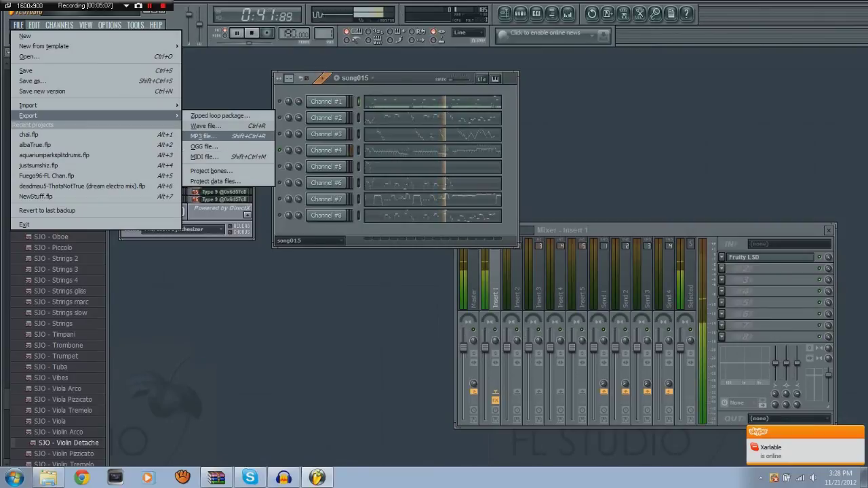
pyautogui.click(228, 136)
pyautogui.press('space')
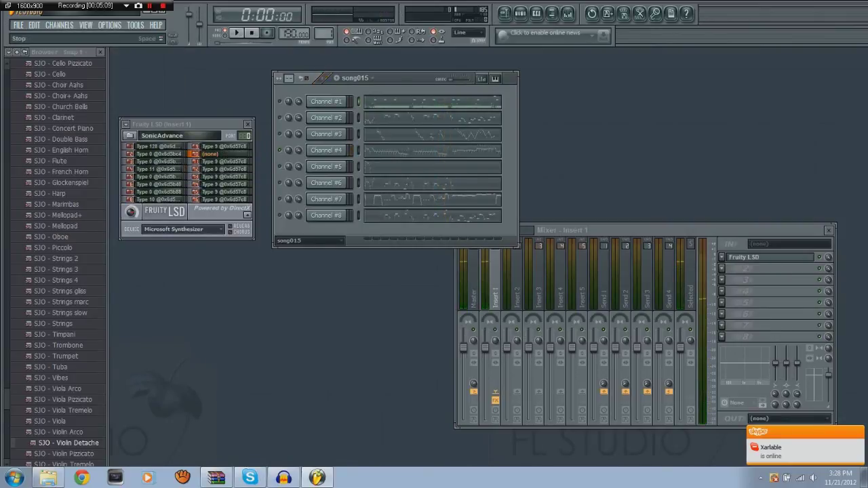